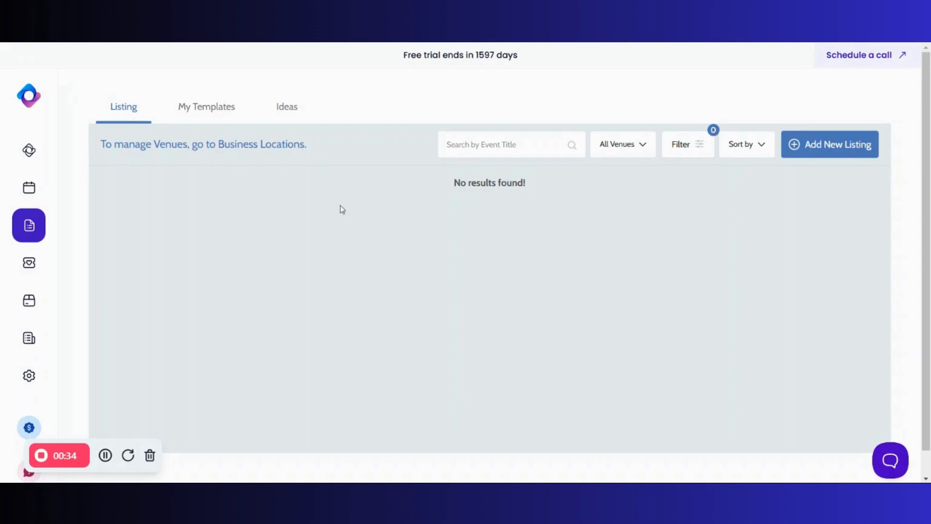
Step: Create a new listing from the One-time Group Class or Event template
left_click(228, 108)
scroll(746, 248, "down", 6)
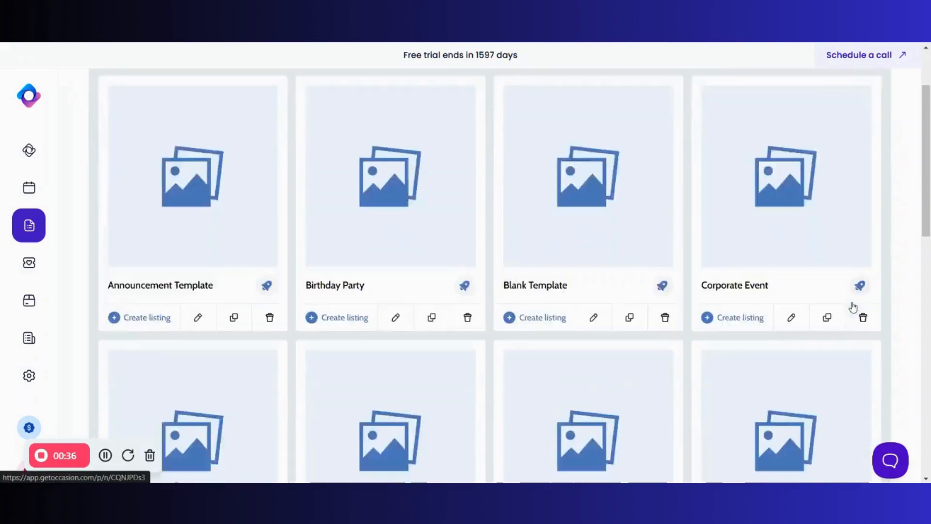
left_click(737, 377)
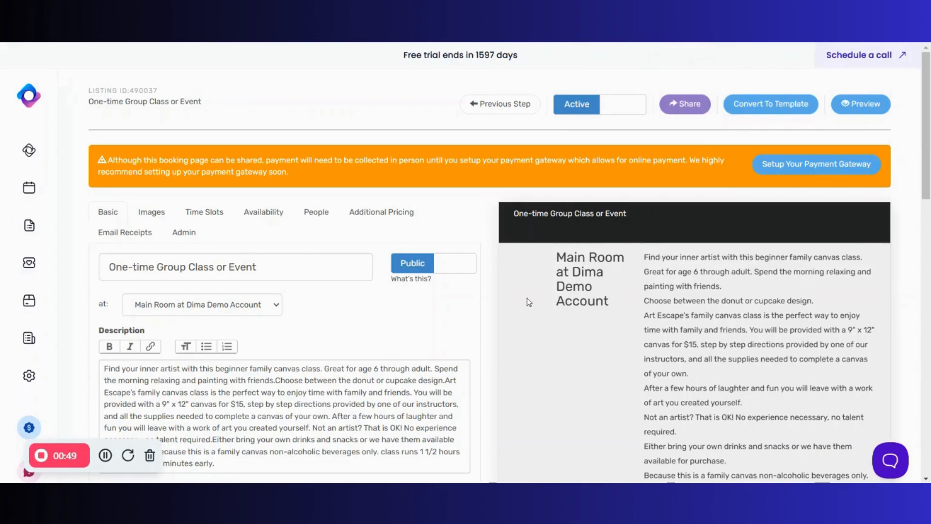
Step: Title the listing "Beginner Italian Pasta Making Class" and replace its description with an Occasion AI draft, rating it as good
scroll(494, 303, "down", 1)
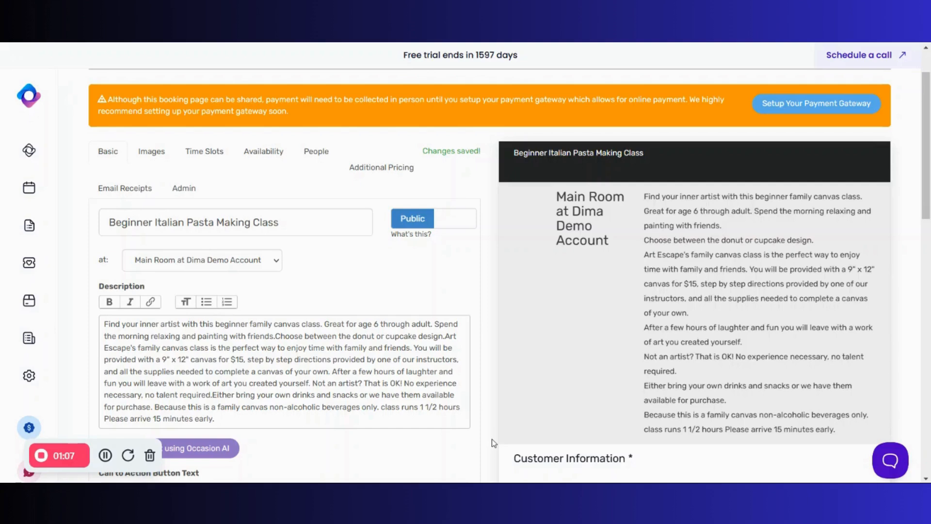
scroll(480, 439, "down", 3)
left_click(218, 328)
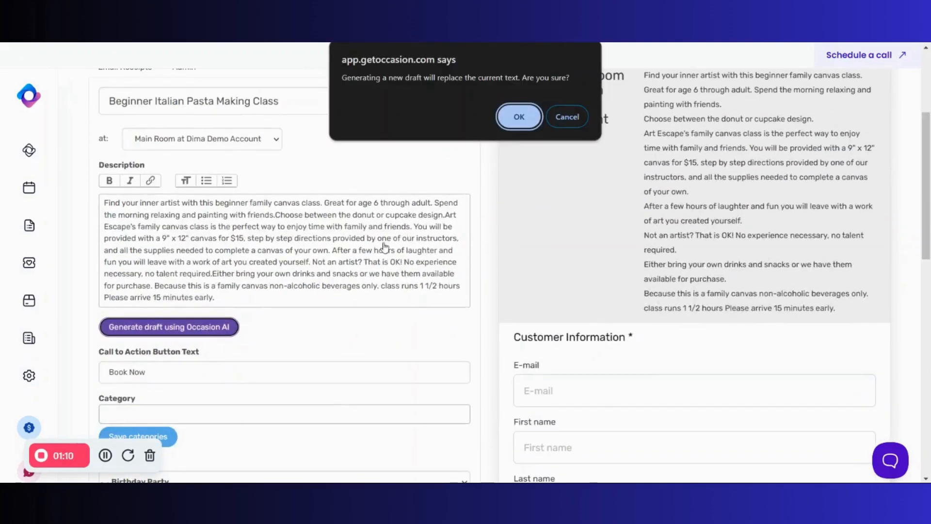
left_click(519, 116)
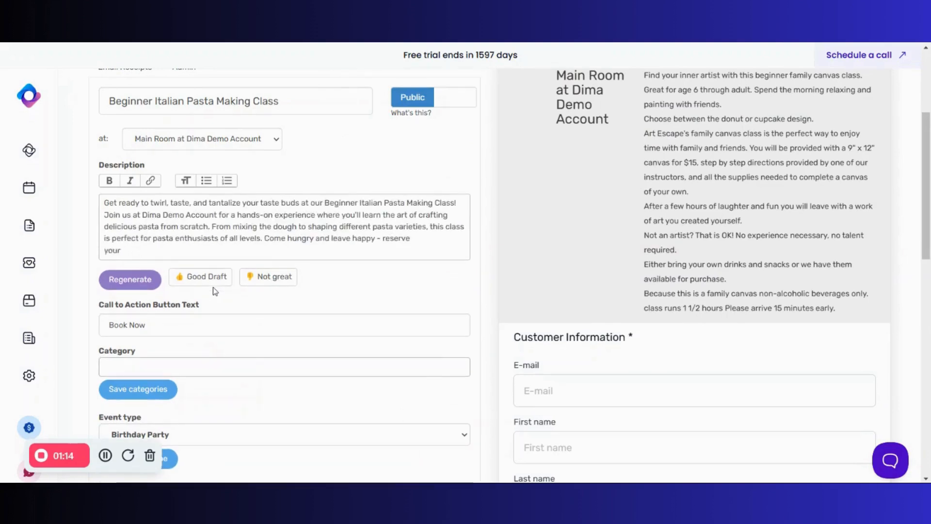
left_click(212, 283)
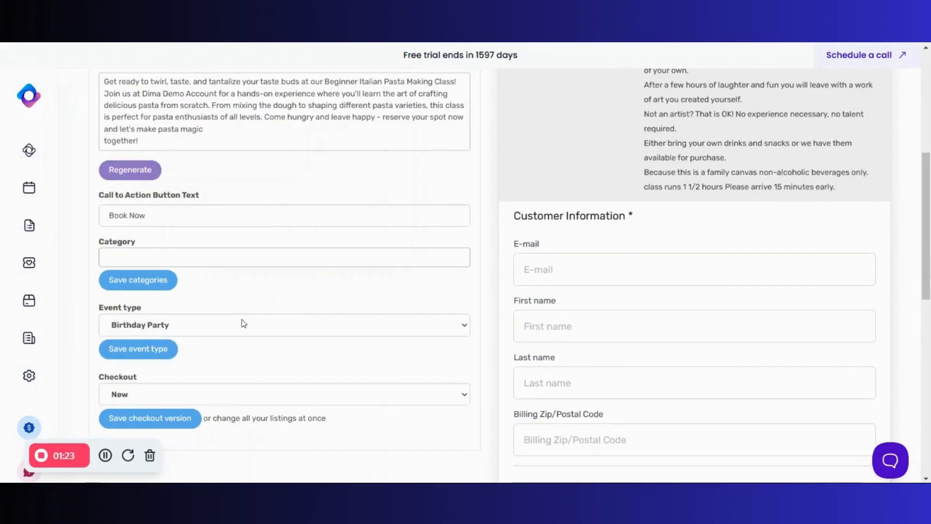
Step: Choose the listing's event type and save it
scroll(243, 322, "down", 1)
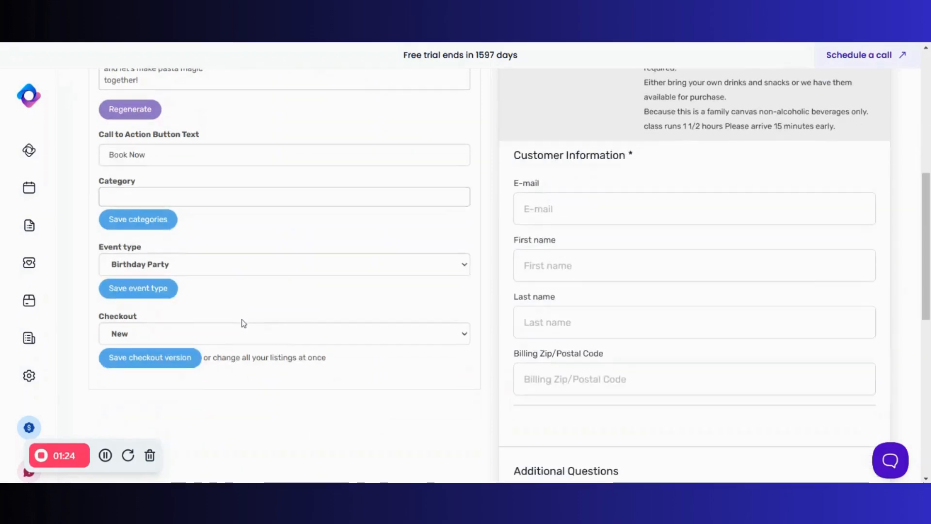
left_click(241, 264)
left_click(204, 297)
left_click(151, 290)
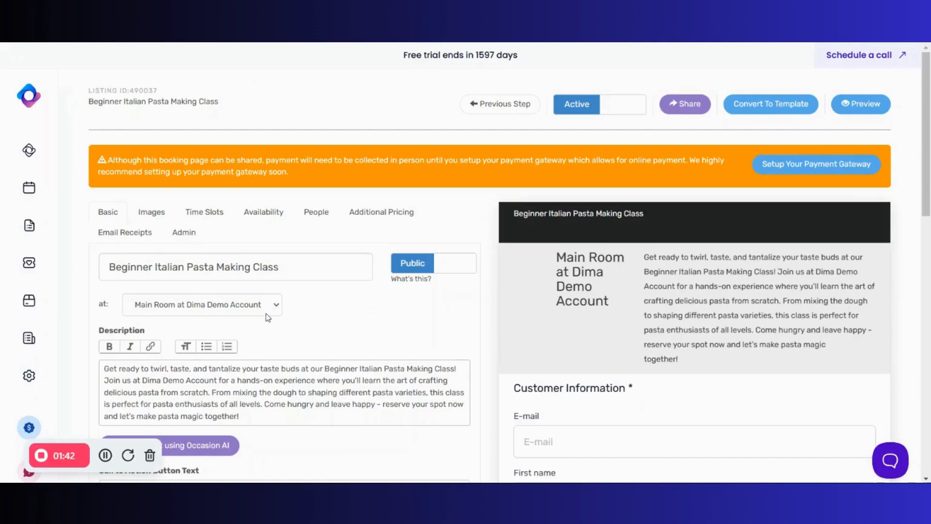
Step: Start an image upload for the listing and search Unsplash for "pasta dish"
left_click(156, 214)
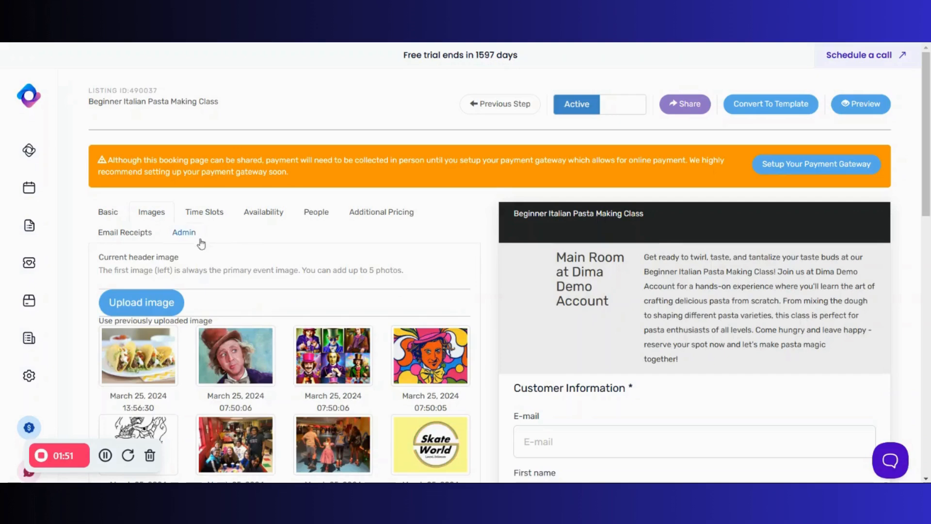
left_click(167, 298)
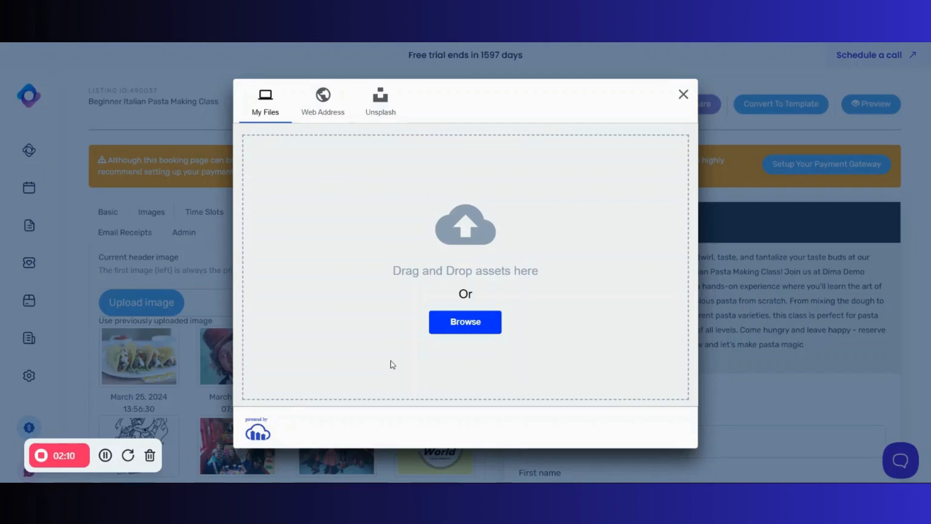
left_click(380, 102)
left_click(464, 261)
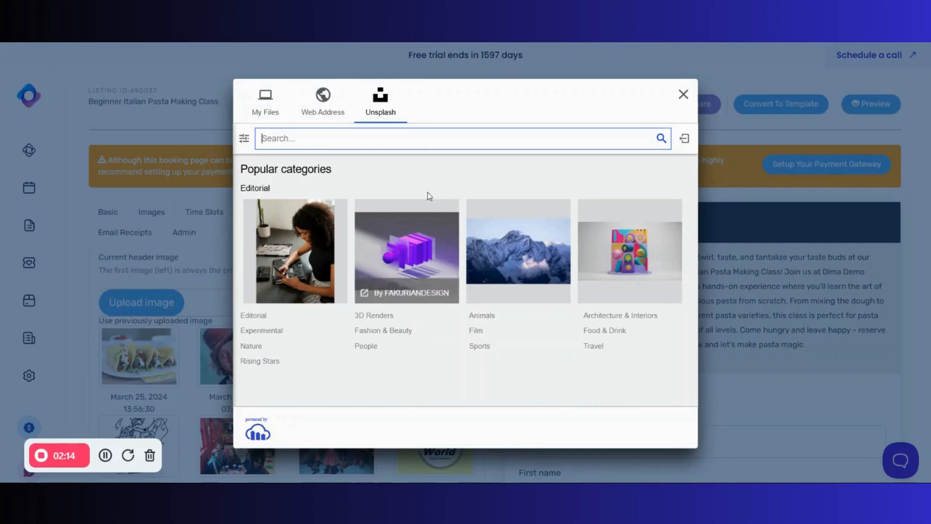
type("pasta dish")
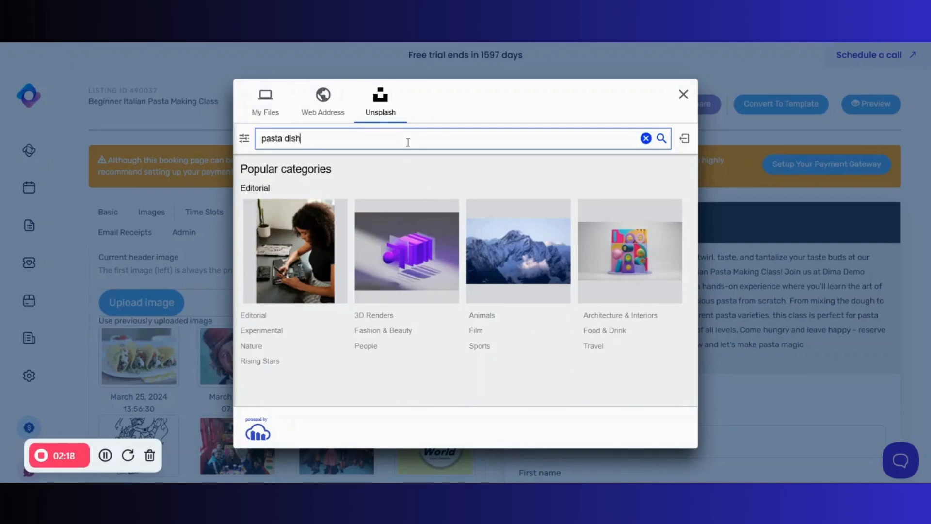
key("Return")
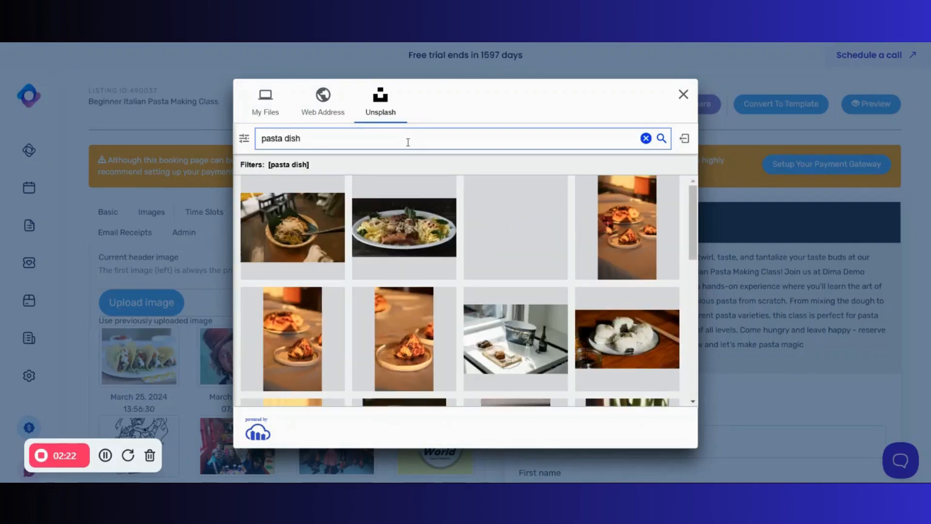
Step: Upload the photo of a bowl of food with a spoon at original size (6240x4160) as the header image
left_click(293, 228)
left_click(658, 427)
left_click(591, 190)
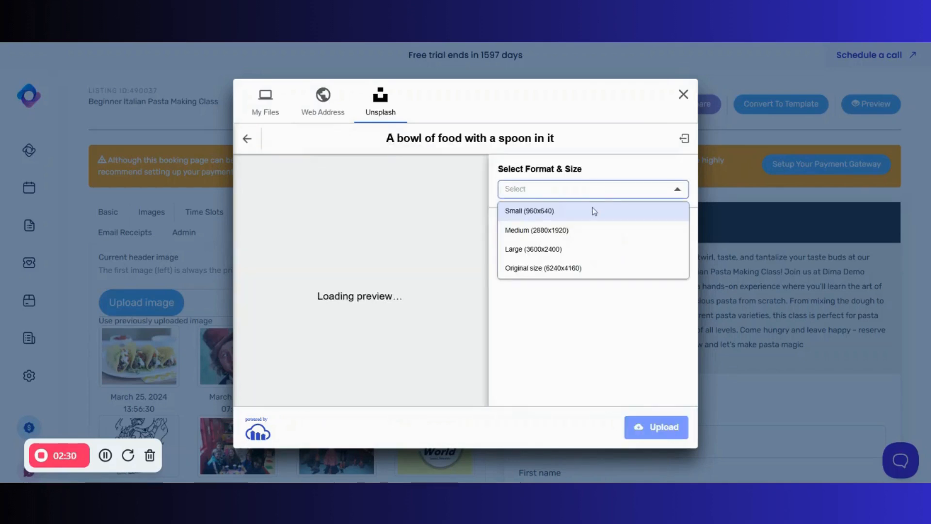
left_click(575, 267)
left_click(636, 435)
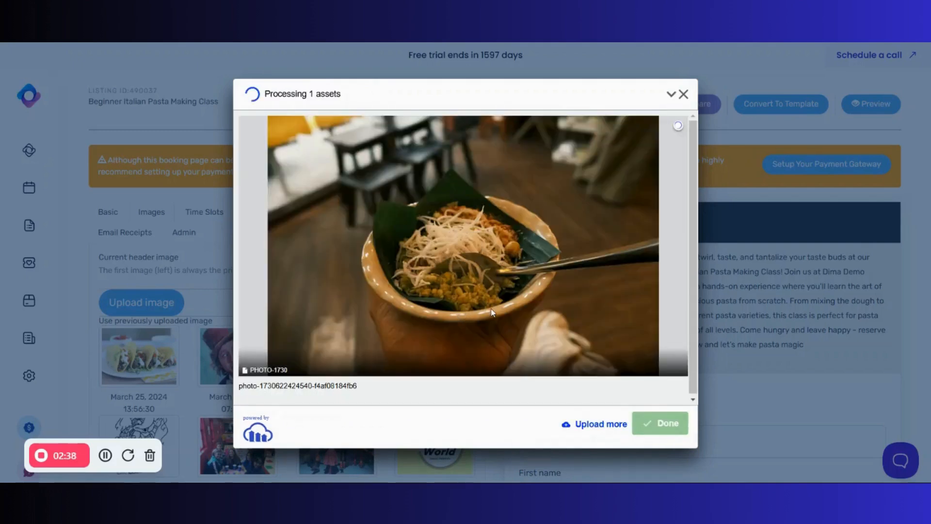
left_click(639, 428)
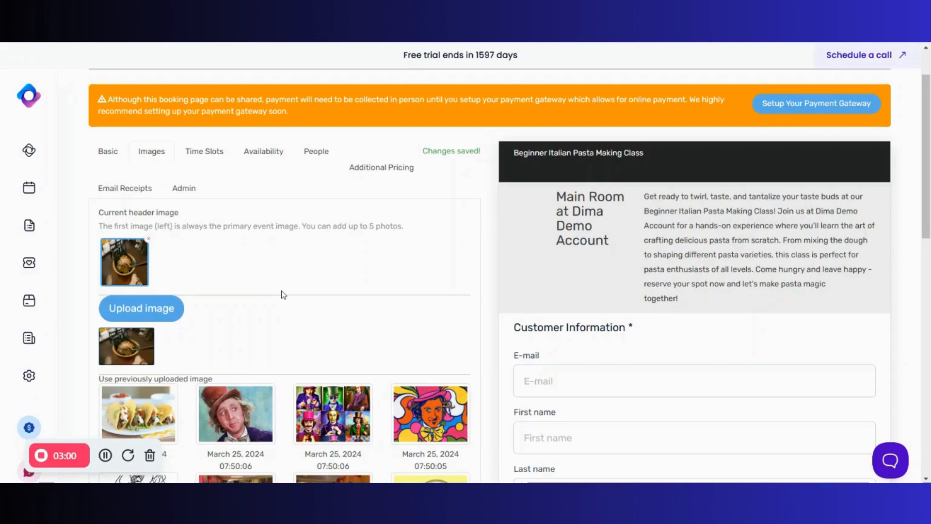
Step: Add and save a time slot on Thu. 11/7/2024 from 12:45pm to 1:45pm, without repeats
left_click(187, 152)
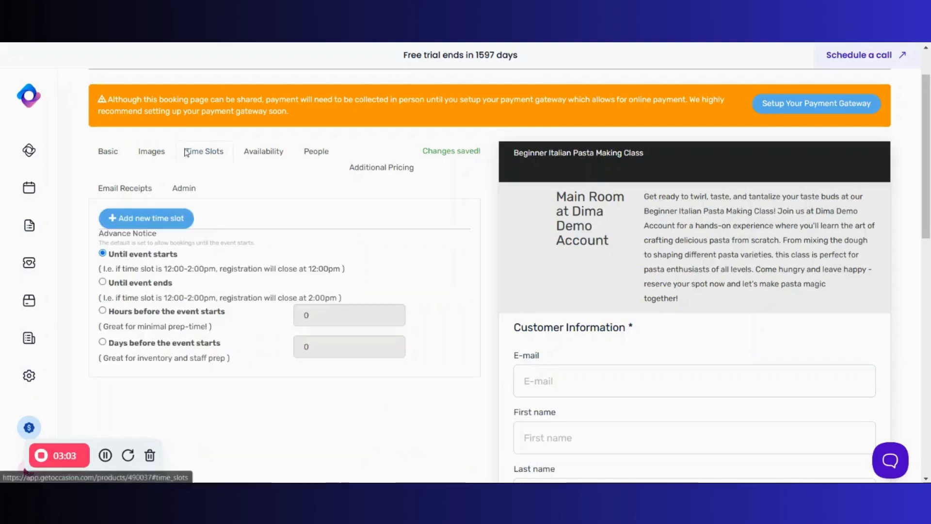
left_click(147, 222)
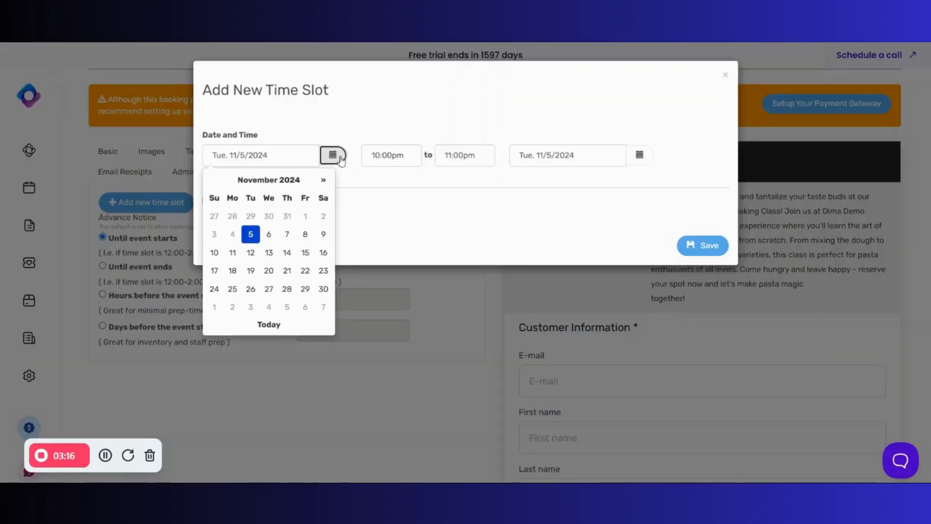
left_click(292, 233)
left_click(407, 159)
scroll(391, 194, "up", 6)
scroll(389, 194, "up", 7)
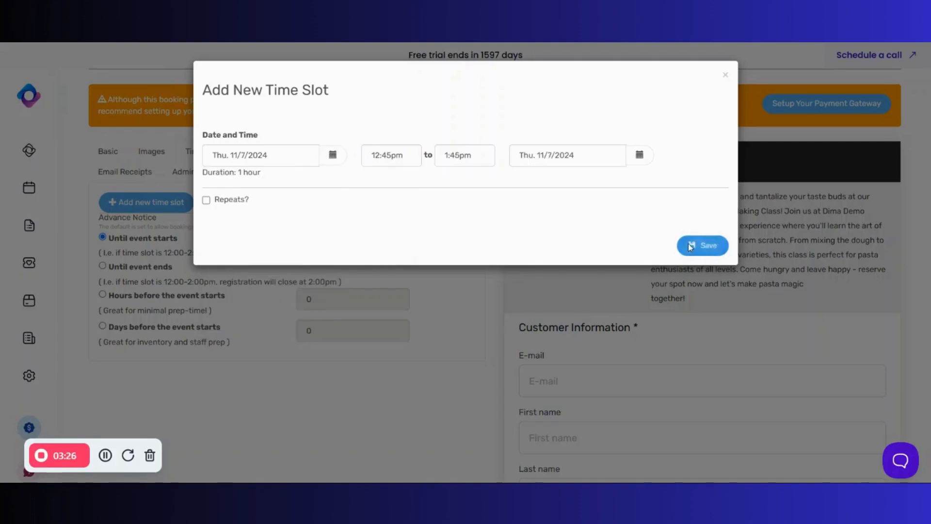
left_click(694, 245)
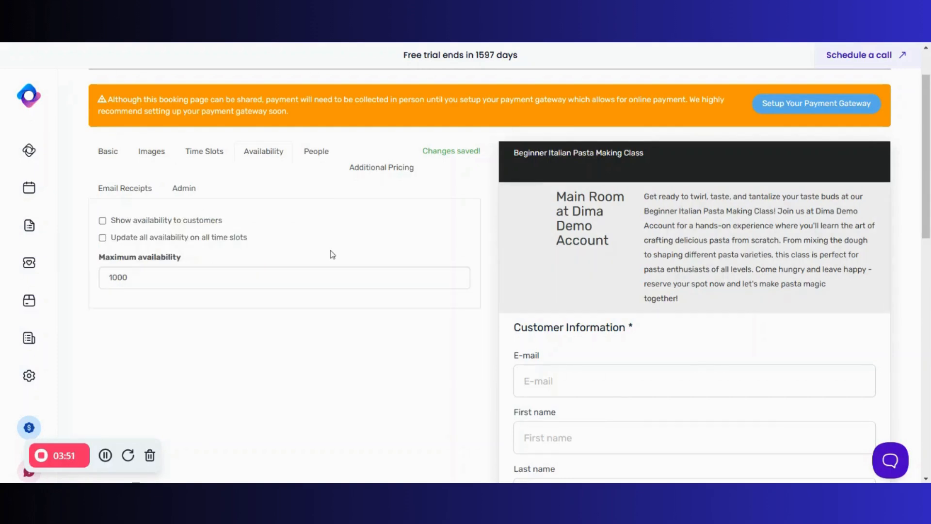
Step: Set the listing's maximum availability to 5
left_click_drag(208, 278, 109, 273)
key("BackSpace")
type("5")
left_click(281, 330)
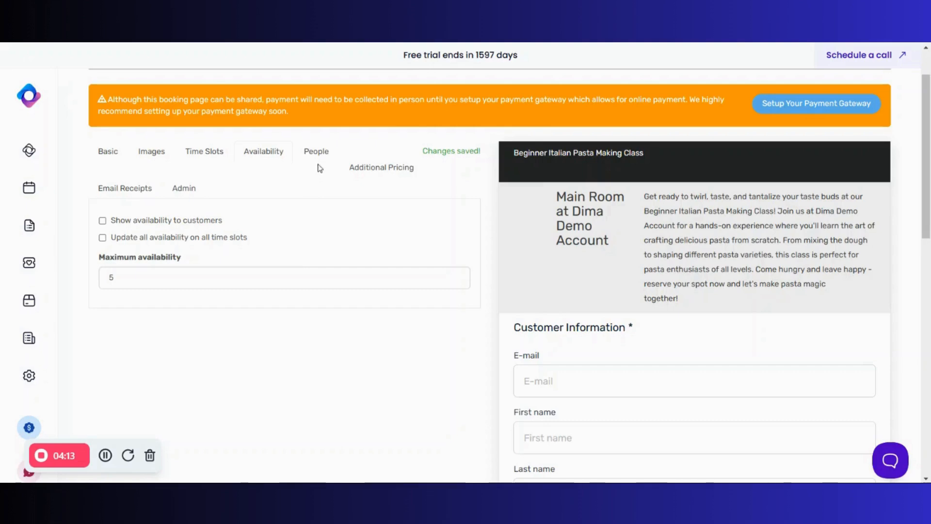
Step: Add Age to the attendee questions and save the attendee information
left_click(322, 155)
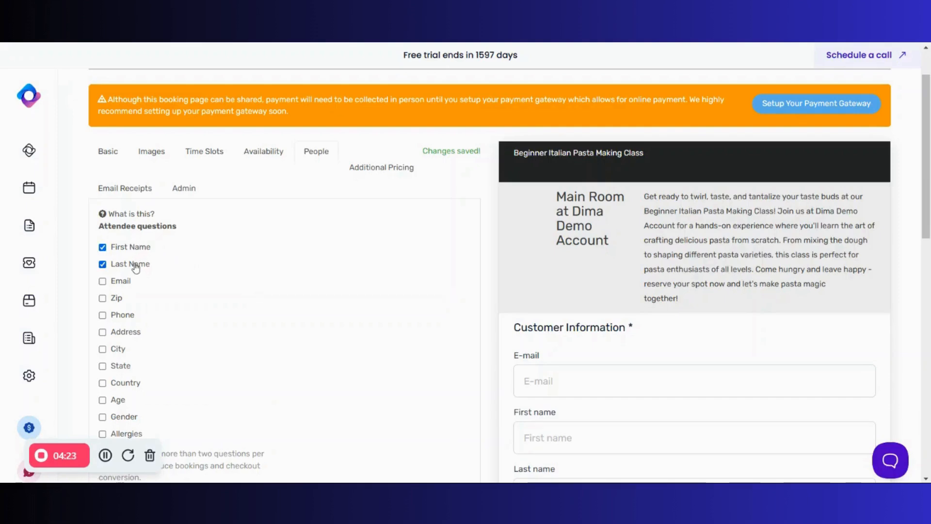
left_click(103, 400)
scroll(234, 364, "down", 3)
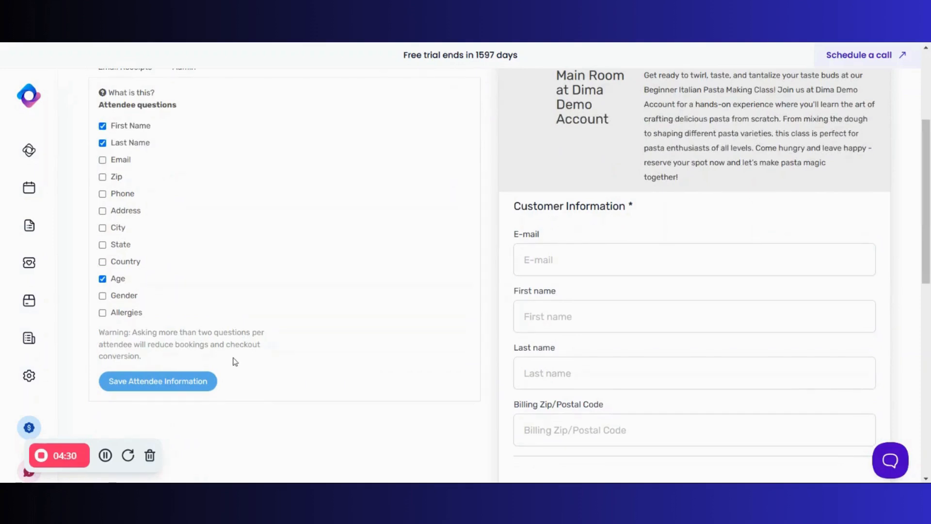
left_click(196, 382)
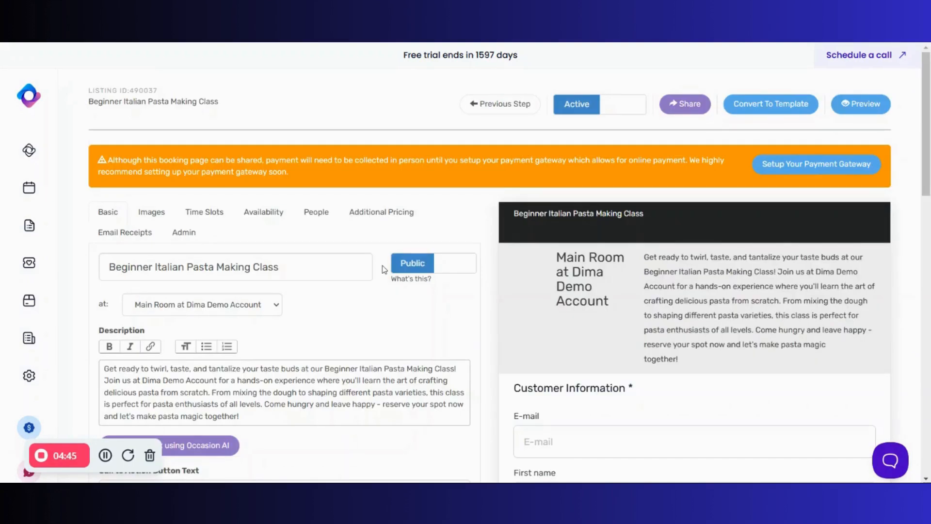
Step: Set the listing's sales tax to 8% in the additional pricing settings
left_click(387, 212)
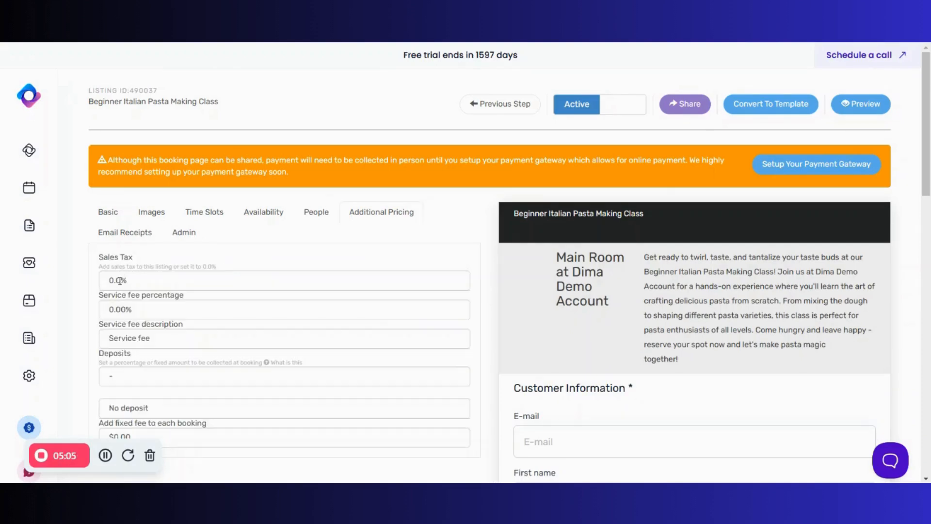
double_click(117, 281)
type("8")
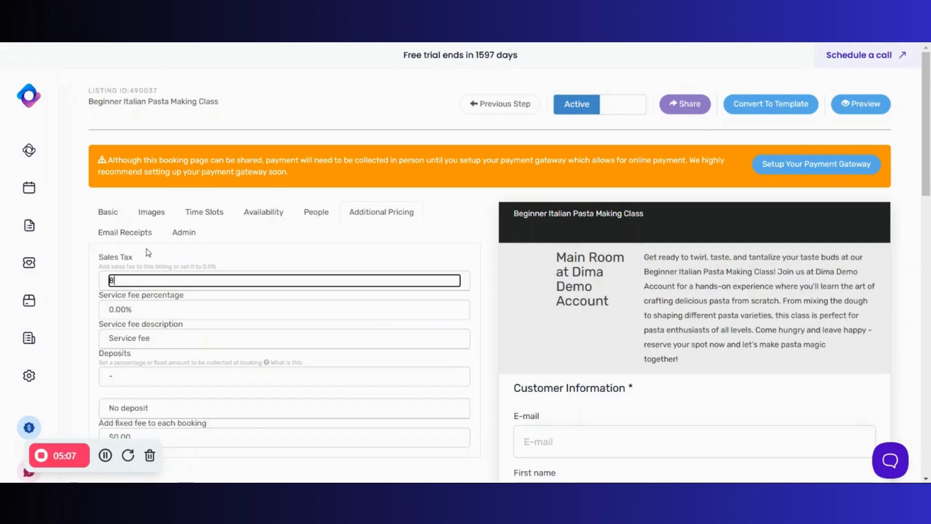
left_click(352, 260)
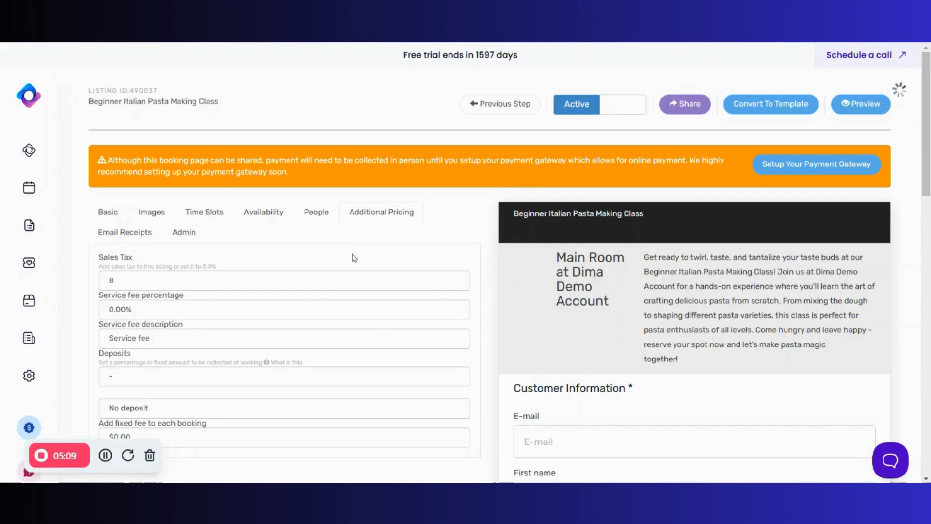
Step: Add a fixed attendee pricing question titled "Select number of attendees" at $50, with a maximum of 5 per order and the 0 option hidden
scroll(353, 264, "down", 3)
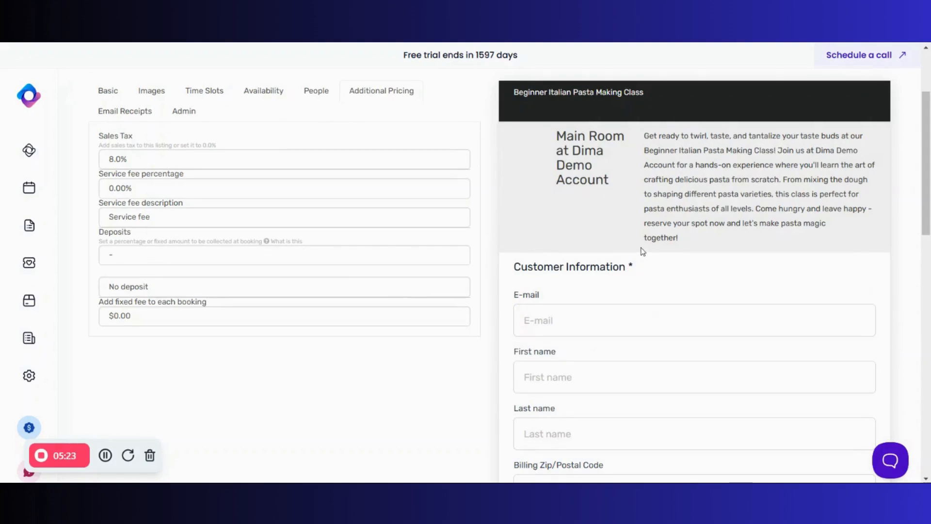
scroll(642, 248, "down", 5)
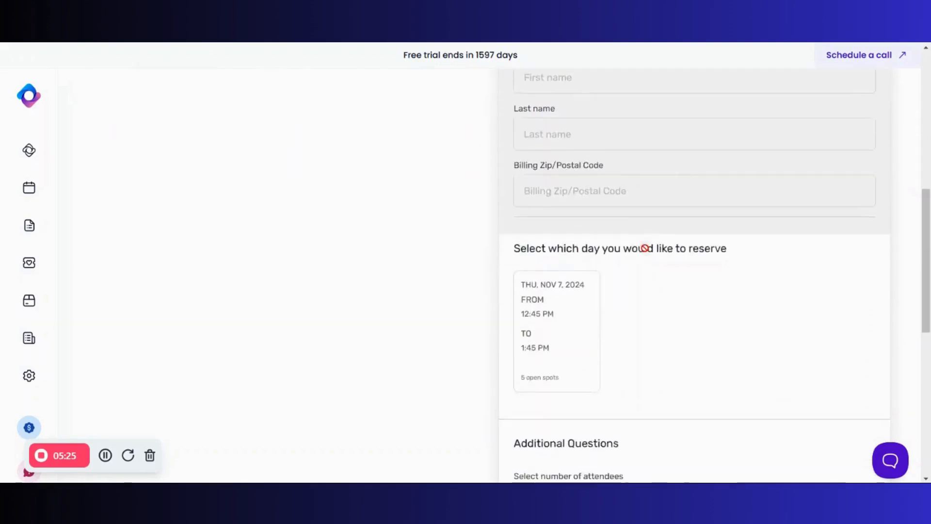
scroll(644, 248, "down", 8)
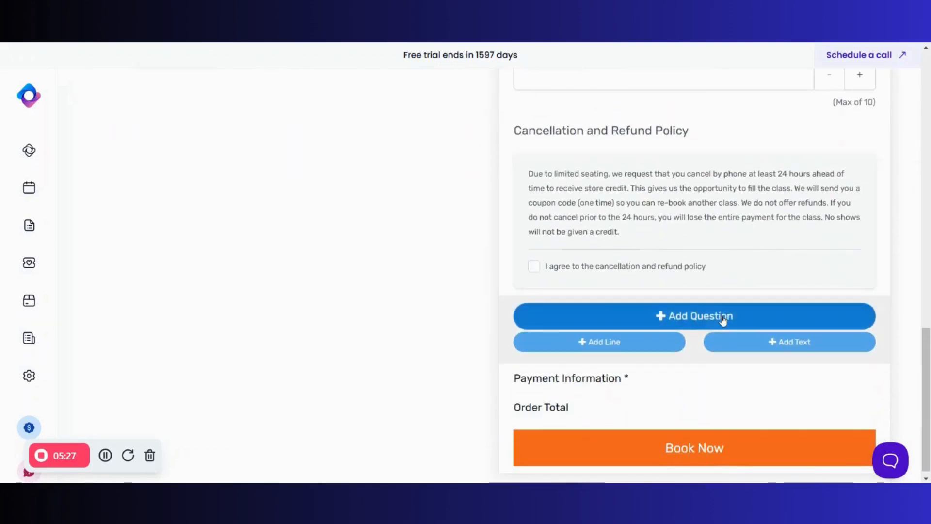
left_click(722, 316)
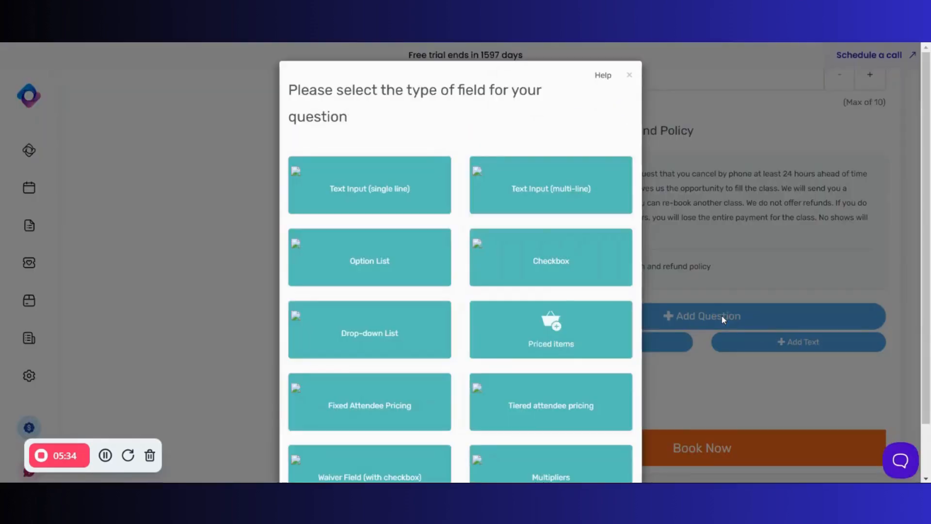
left_click(390, 409)
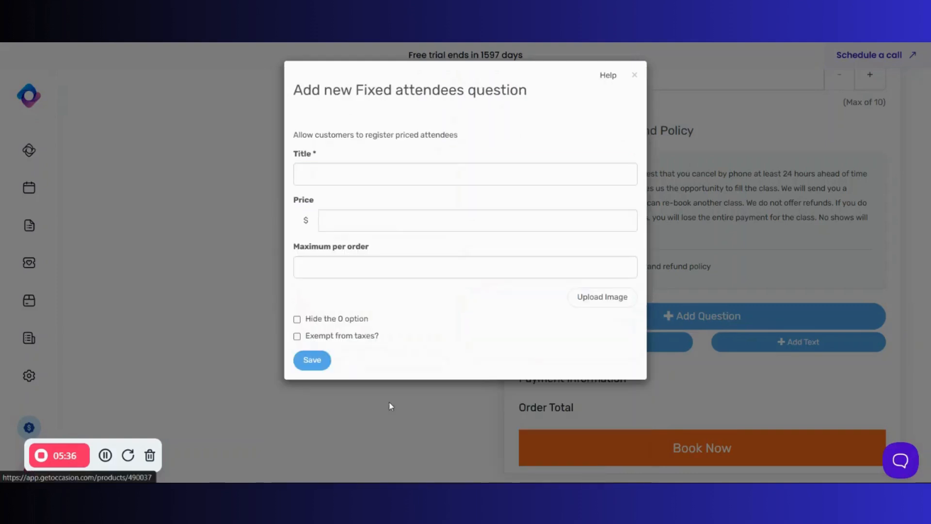
left_click(398, 171)
type("Select")
left_click(389, 221)
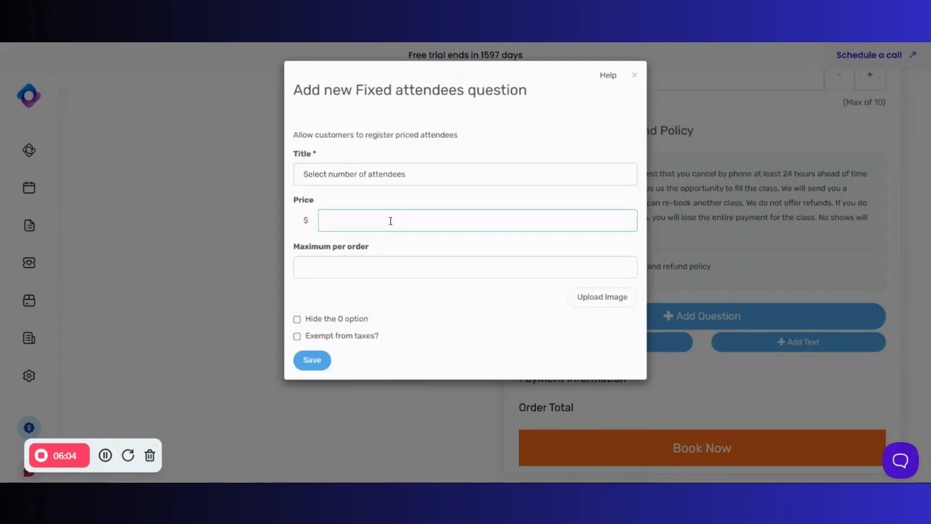
type("50")
left_click(381, 262)
type("5")
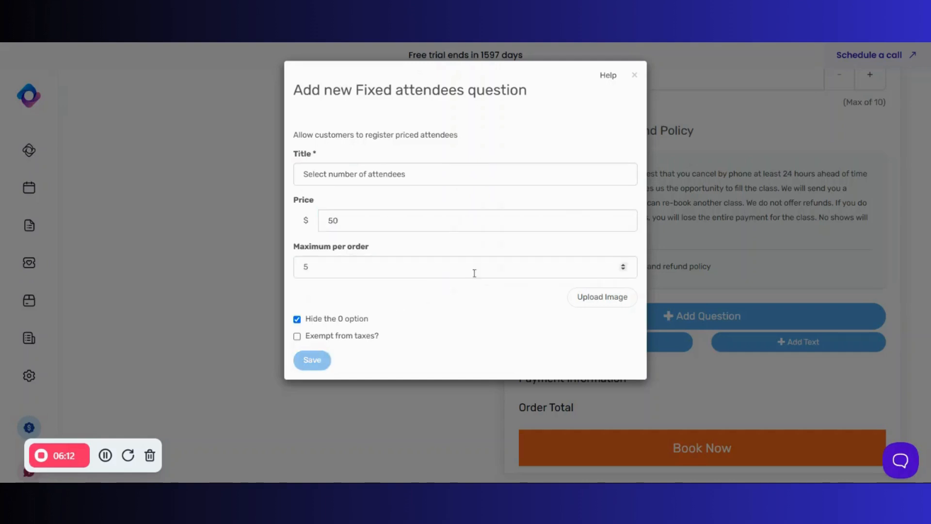